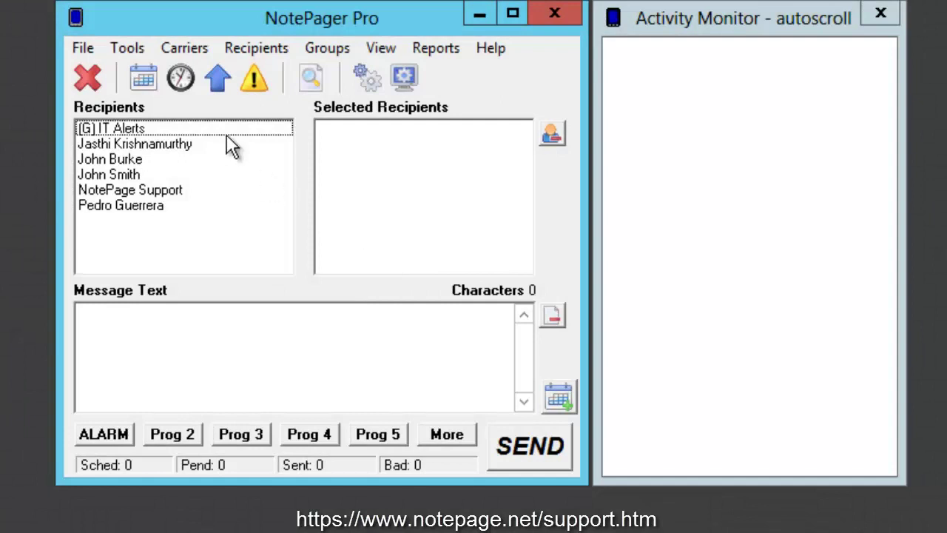
- Open the Carriers menu in NotePager Pro's menu bar
click(185, 48)
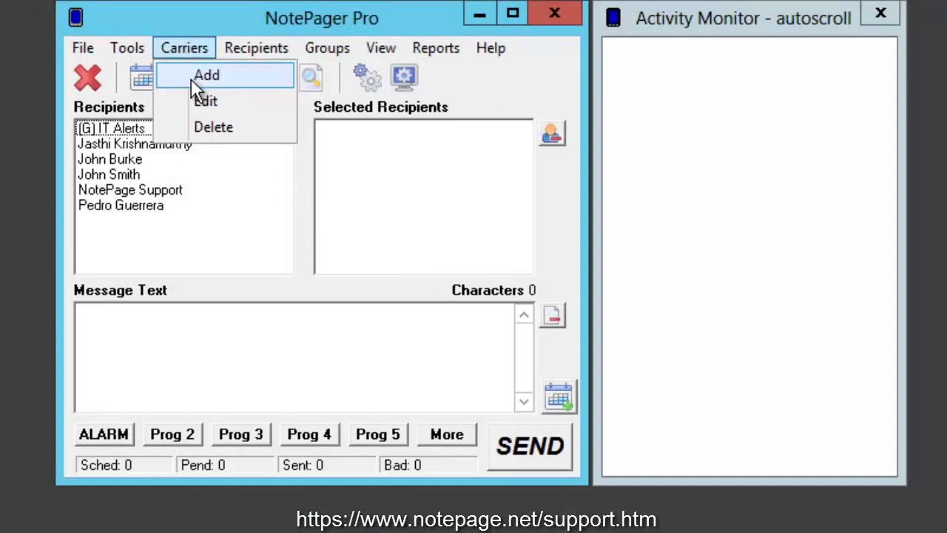
- Add a carrier named AmericanMessaging using SNPP at host amsmsg.net and show its advanced settings
click(196, 76)
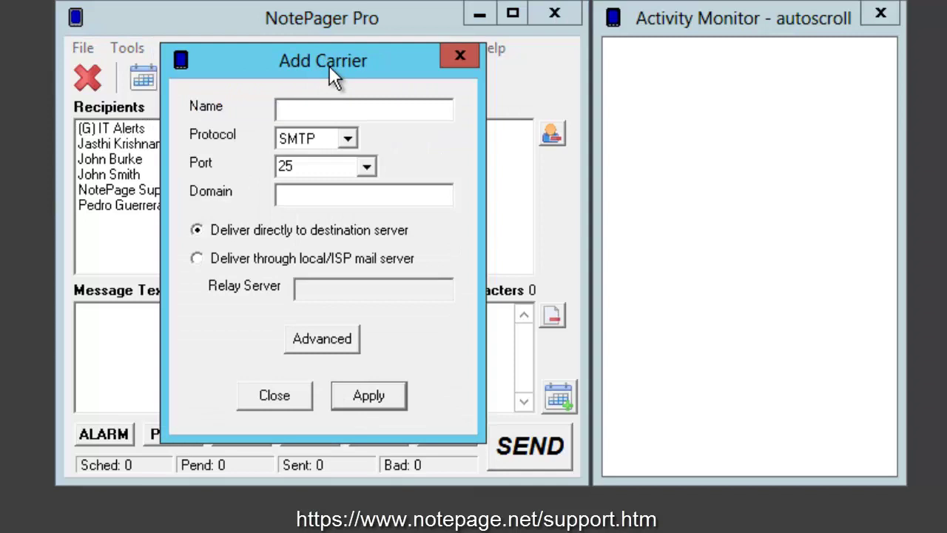
text(SPOK)
key(ctrl+a)
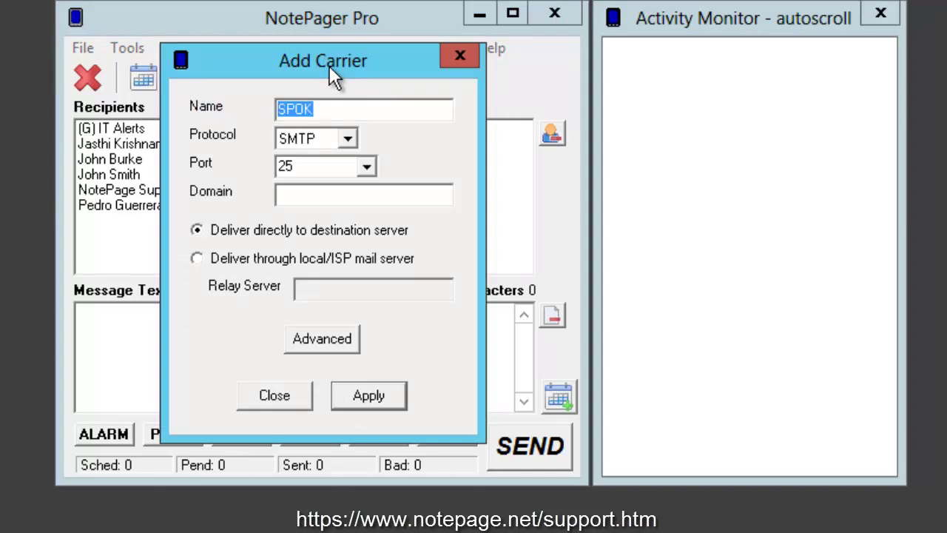
text(AmericanMessaging)
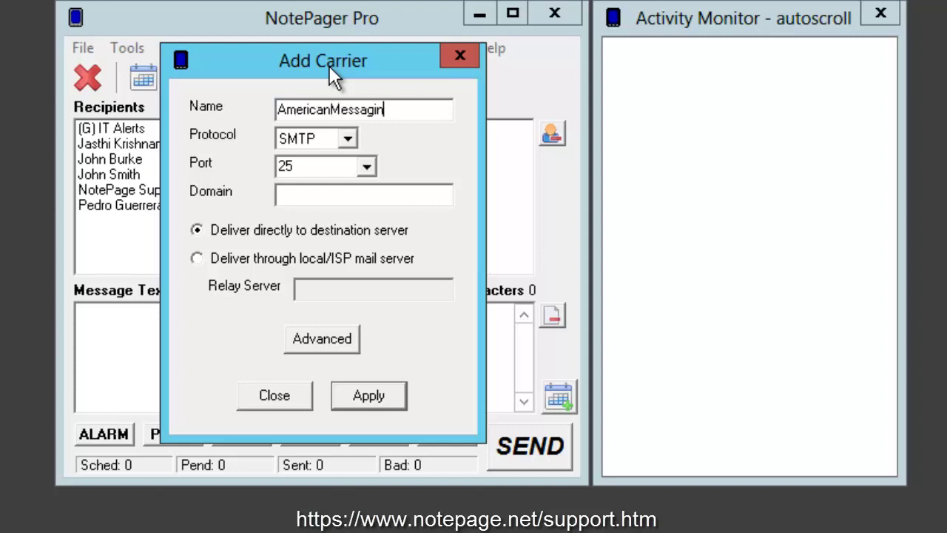
click(347, 140)
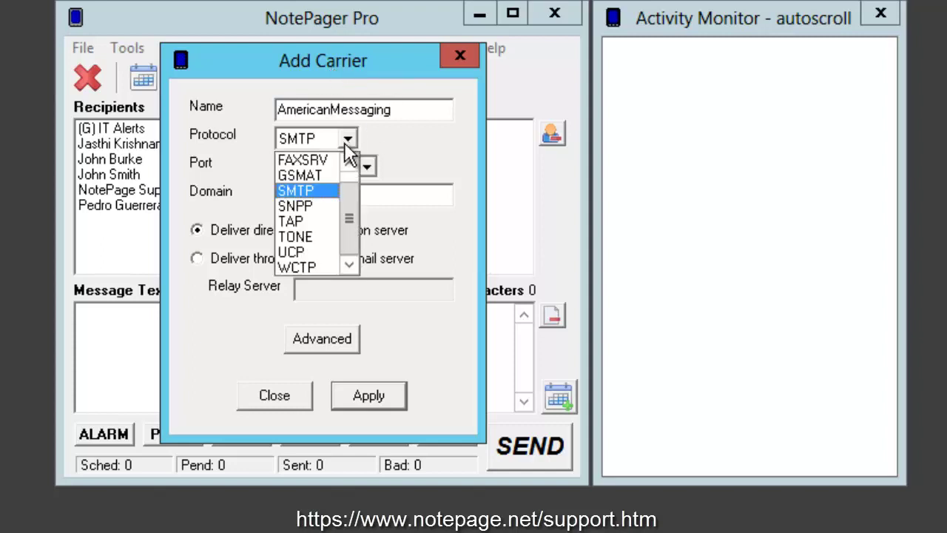
click(330, 205)
click(401, 168)
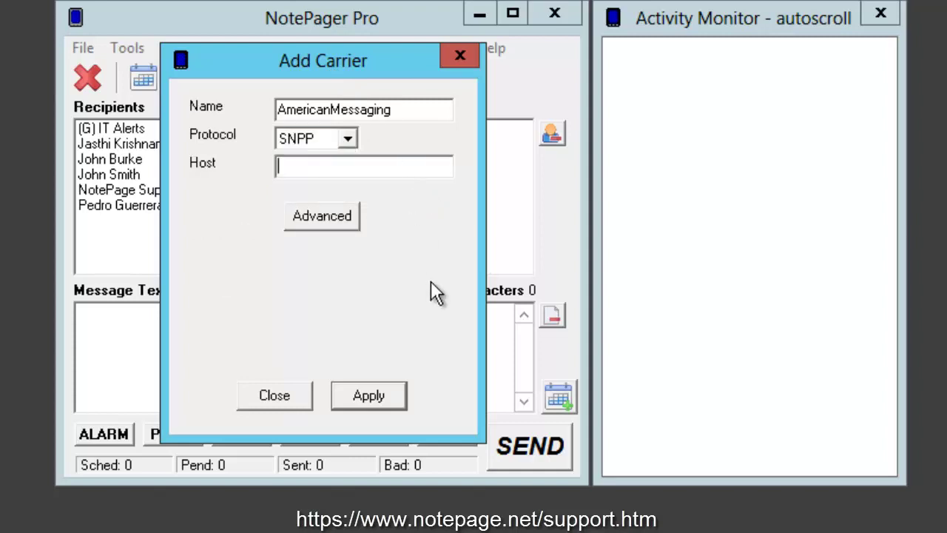
text(amsmsg.net)
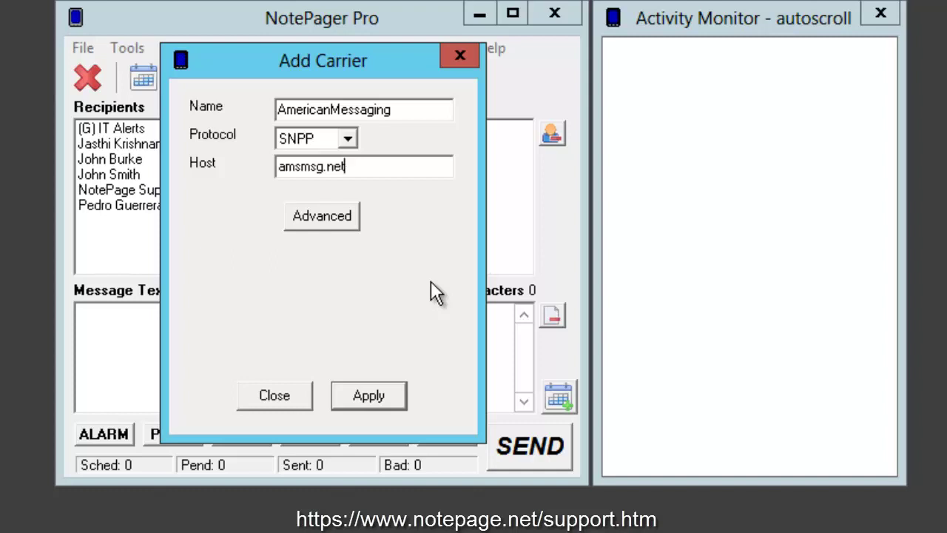
click(340, 217)
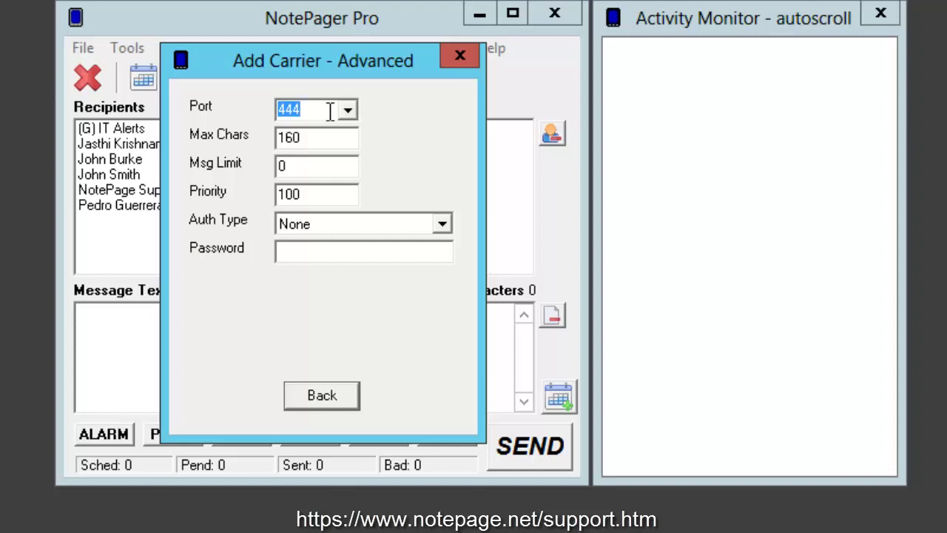
- Replace the carrier's Max Chars value 160 with 240
click(322, 140)
drag(308, 144, 142, 151)
text(240)
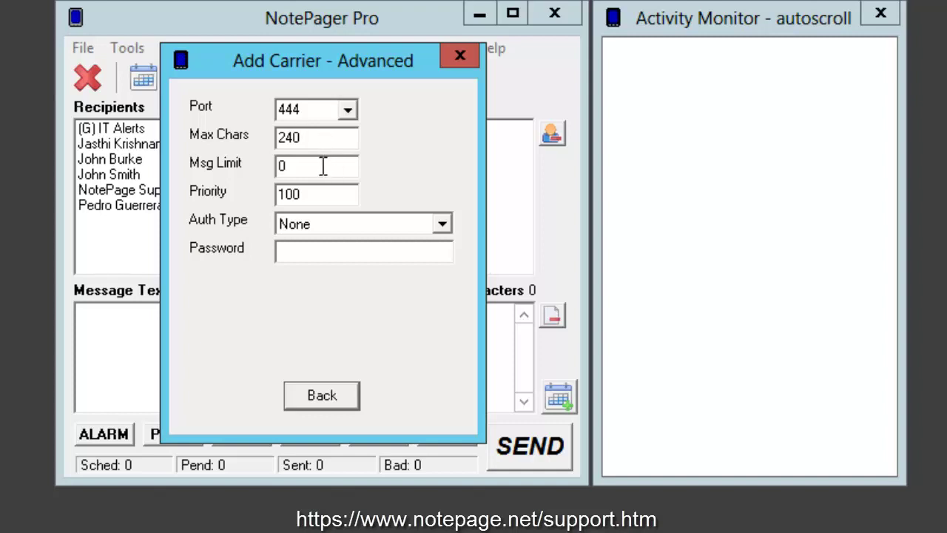
- Leave the carrier's Password field empty, clearing the password that was typed
click(321, 165)
drag(311, 171, 210, 172)
click(301, 249)
text(************)
key(ctrl+a)
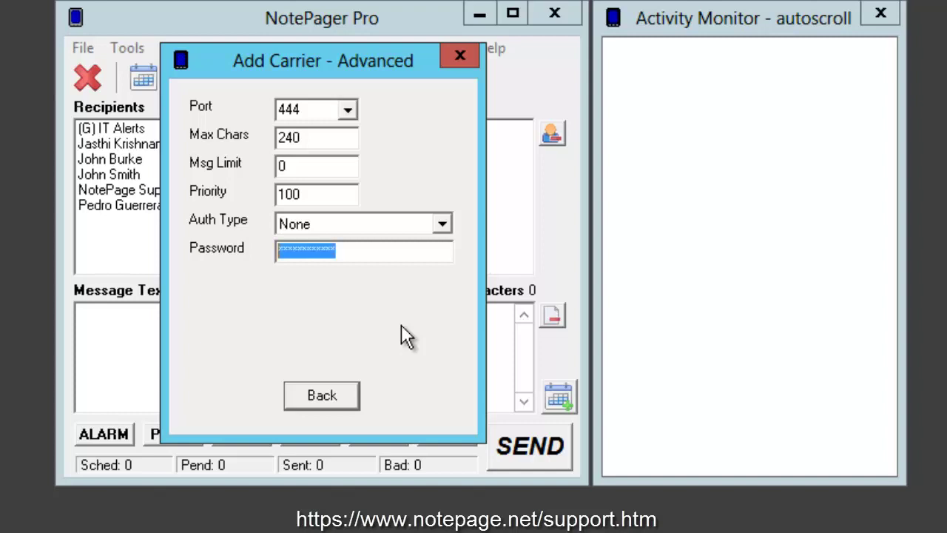
key(BackSpace)
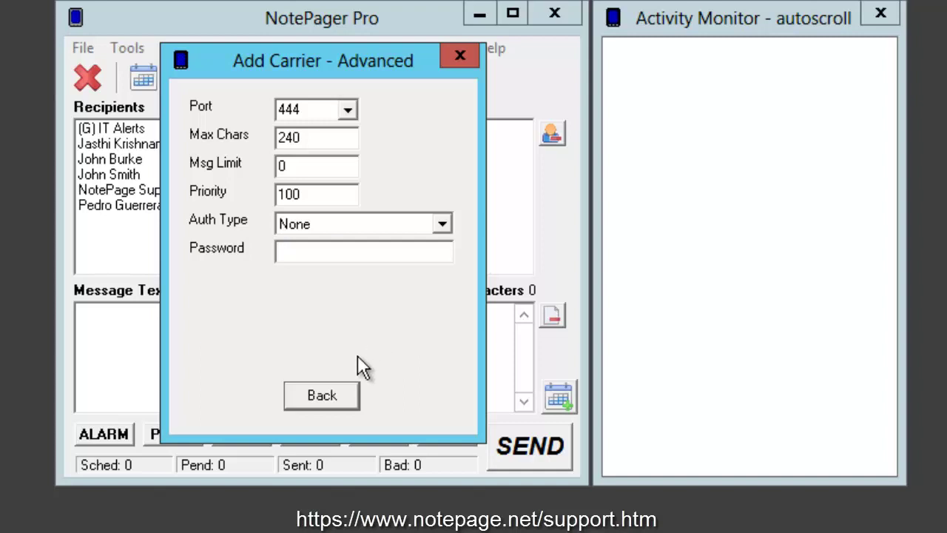
- Save the AmericanMessaging carrier and acknowledge the Carrier Added message
click(318, 395)
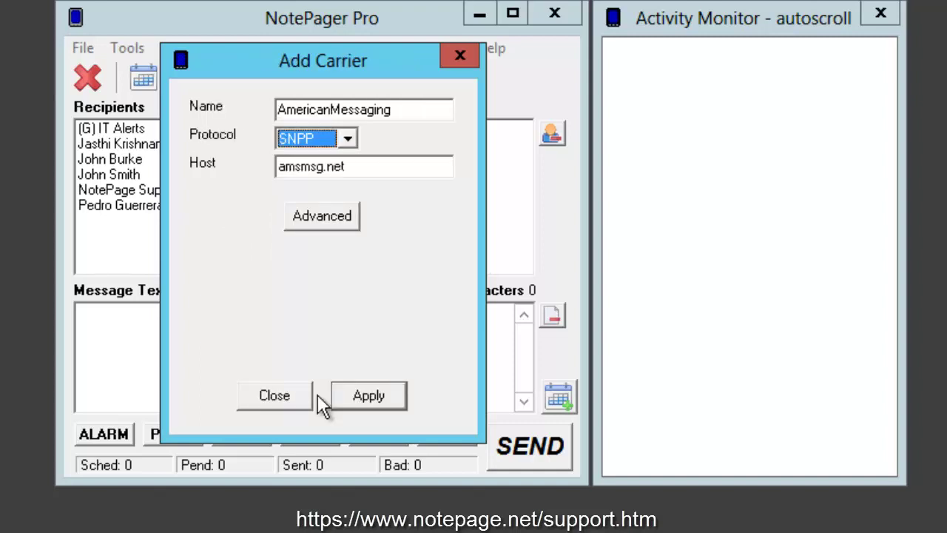
click(360, 394)
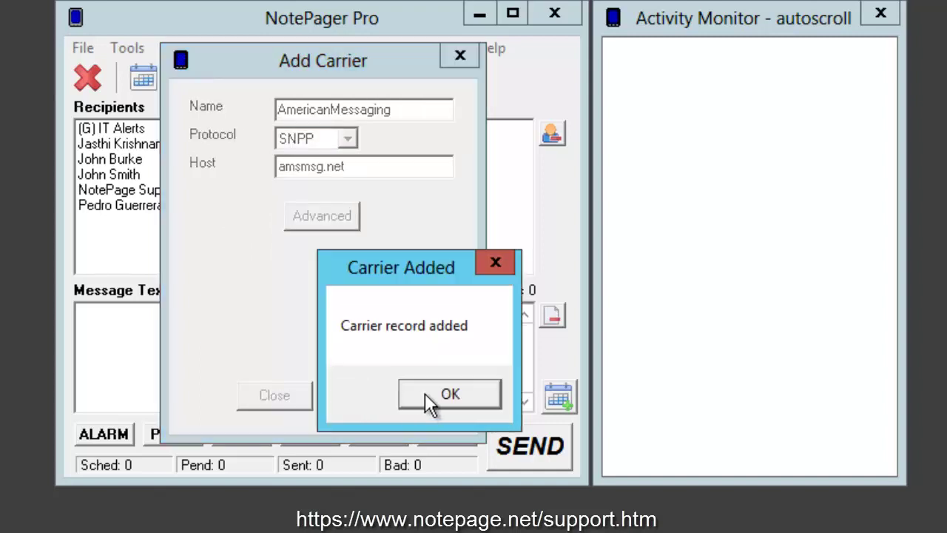
click(435, 390)
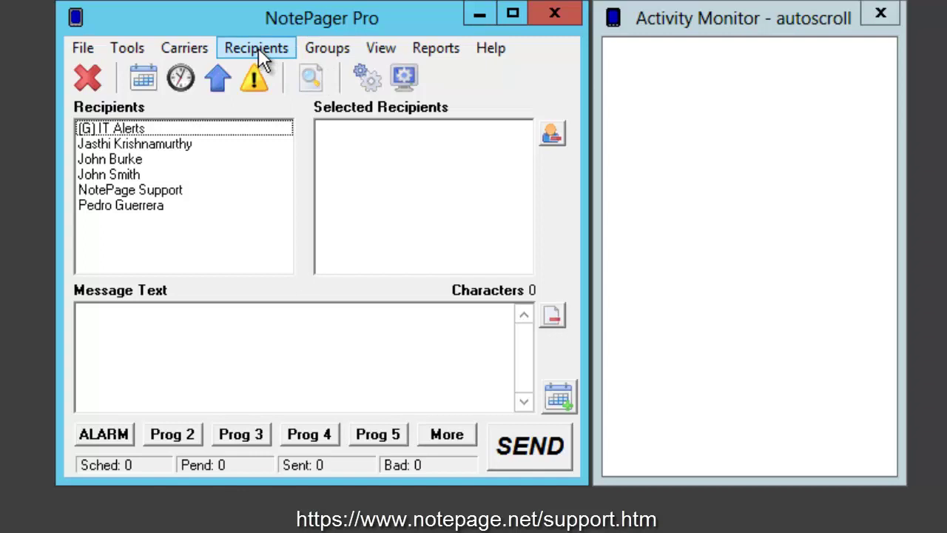
- Add recipient Pedro's Pager with its pager ID on AmericanMessaging and show its advanced settings
click(280, 52)
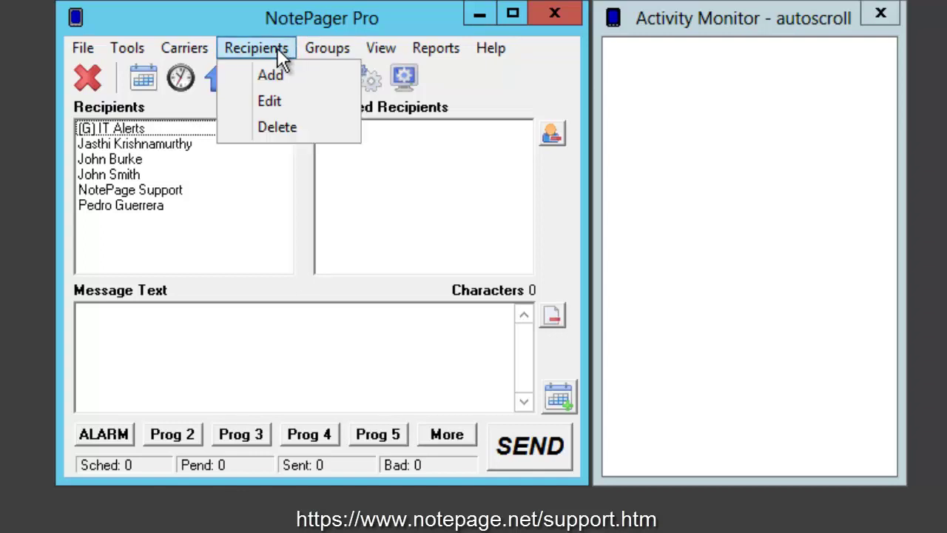
click(278, 74)
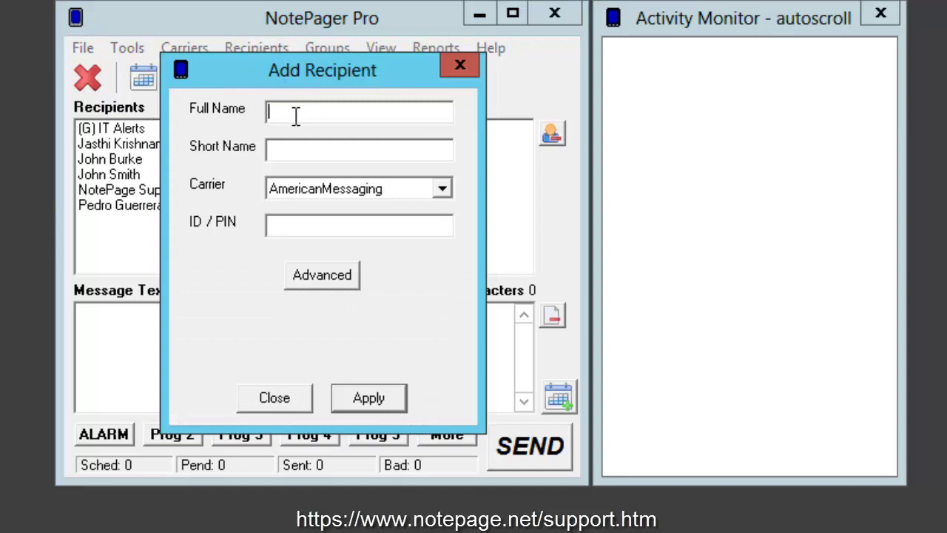
text(Pedro's Pager)
click(367, 225)
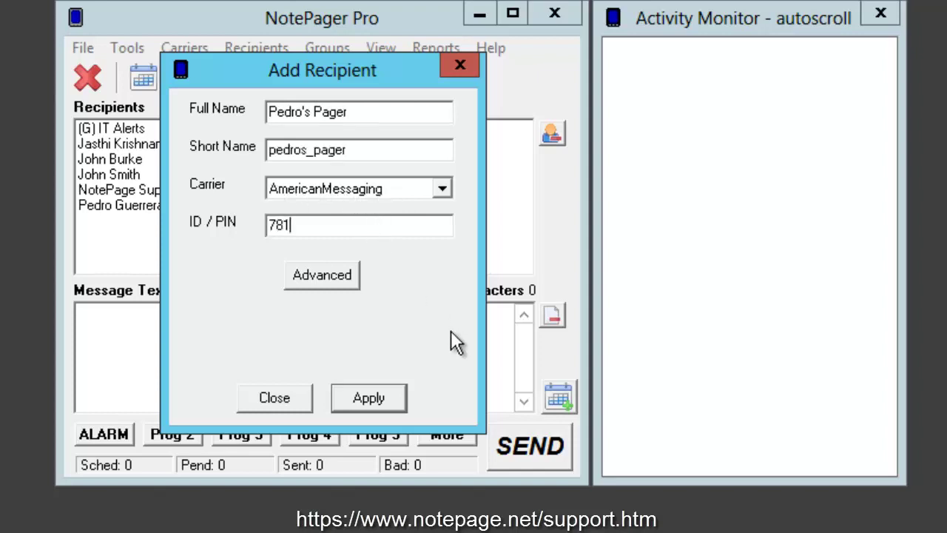
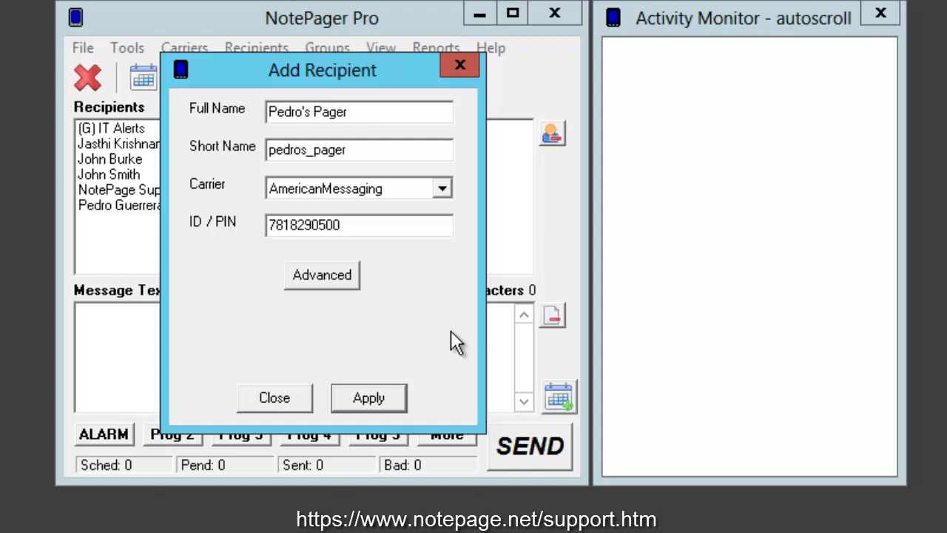
click(332, 287)
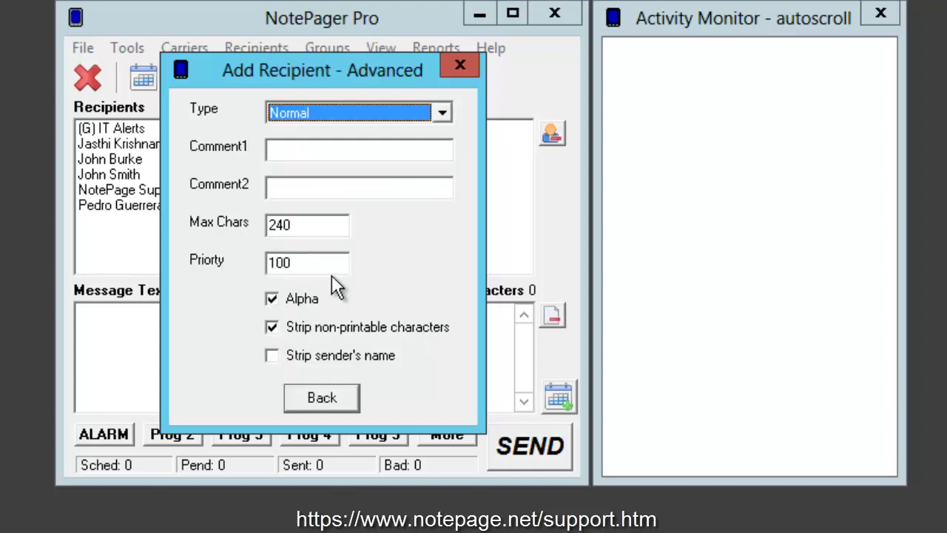
- Save Pedro's Pager with Max Chars 1200 and add it to the selected recipients
click(321, 225)
text(1200)
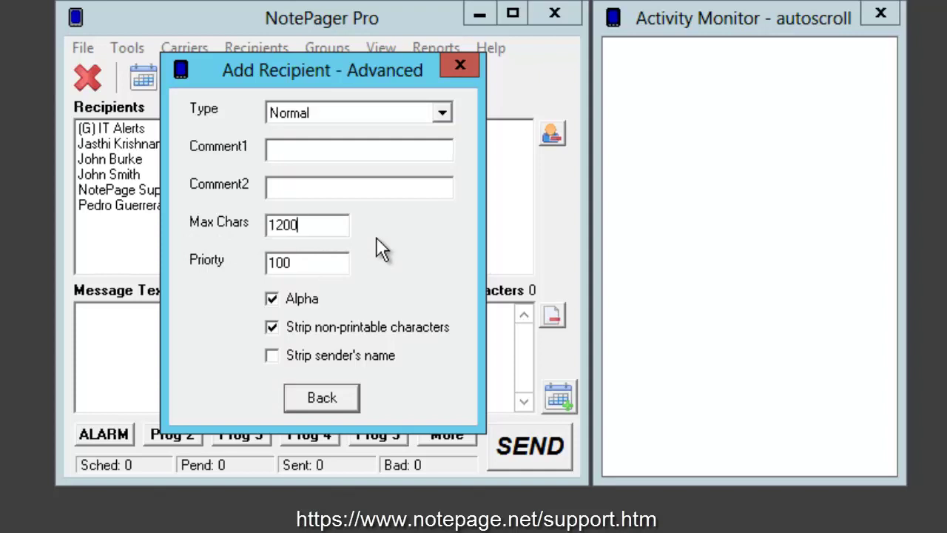
click(311, 397)
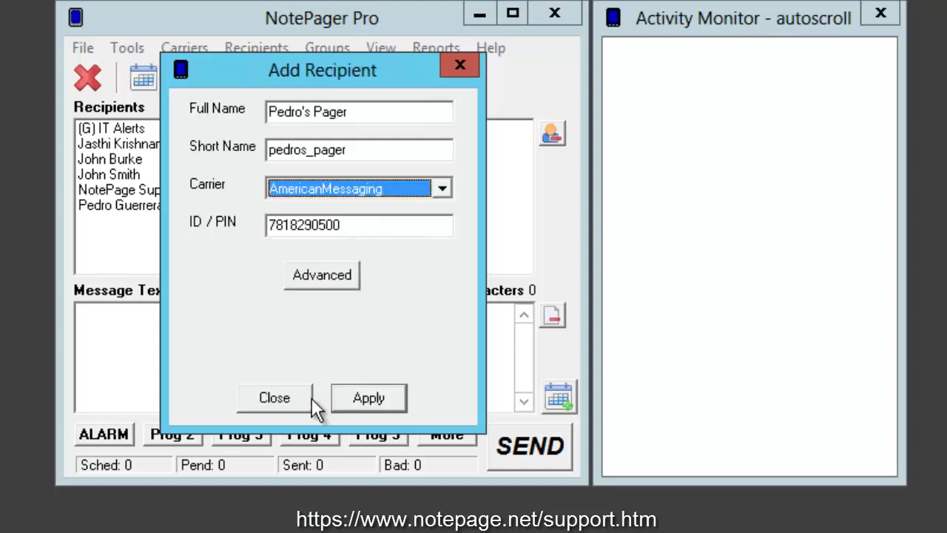
click(365, 398)
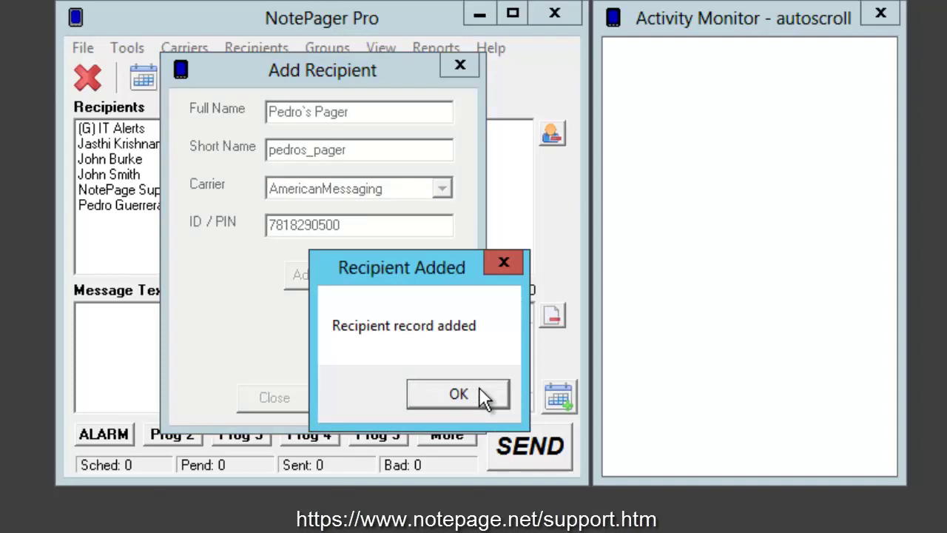
click(459, 394)
click(306, 385)
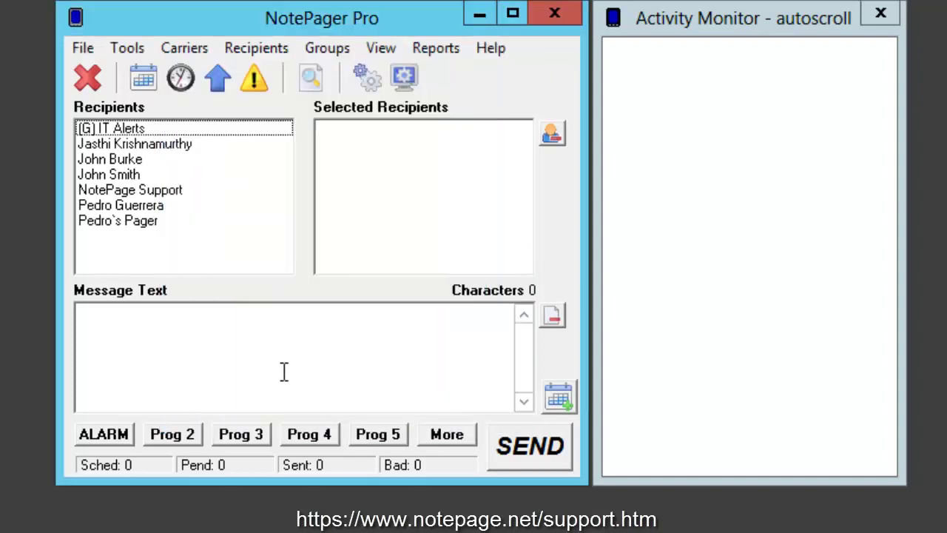
double_click(147, 221)
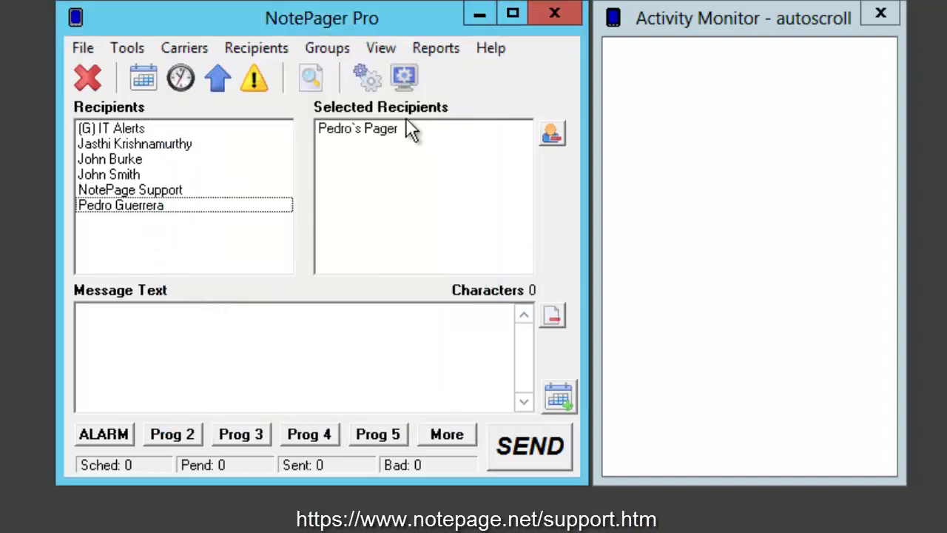